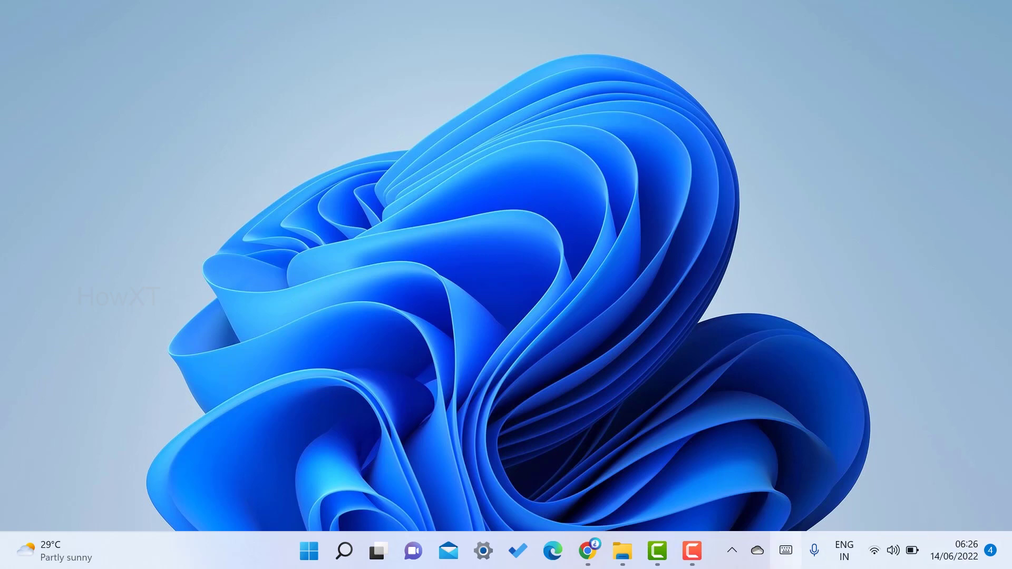
Search 'po' in Start and run the PowerPoint best match as administrator
left_click(311, 552)
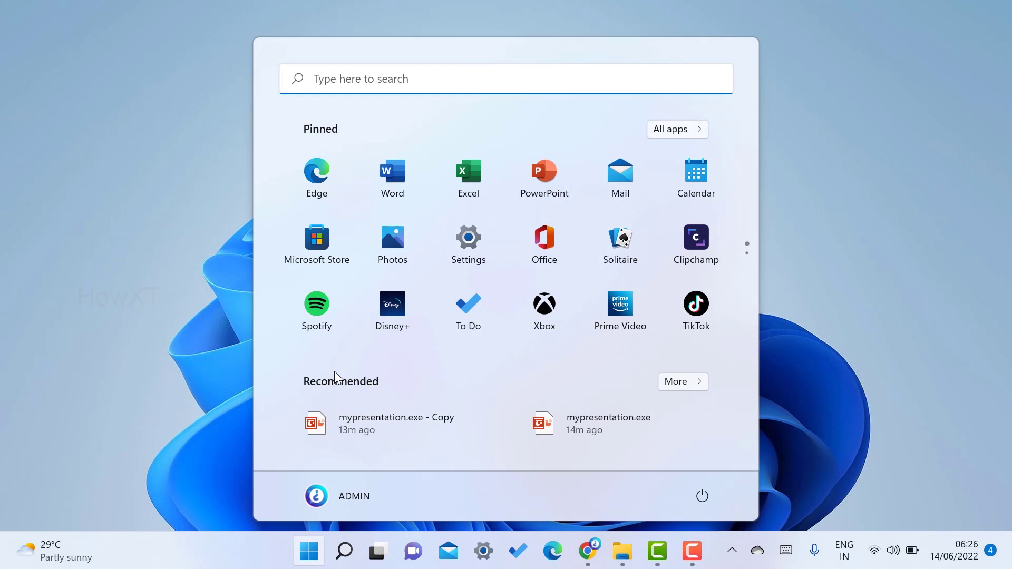
type("po")
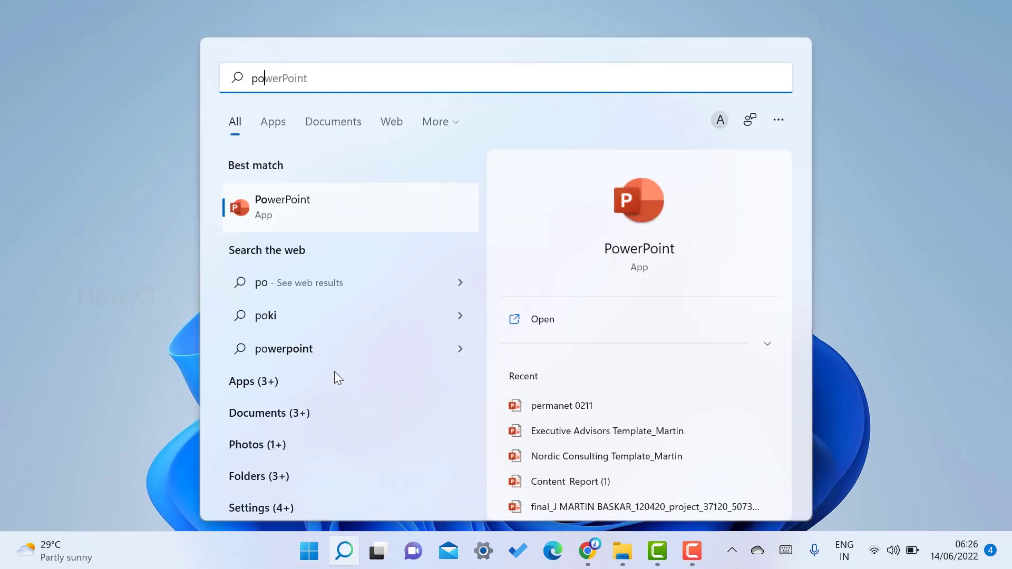
right_click(270, 207)
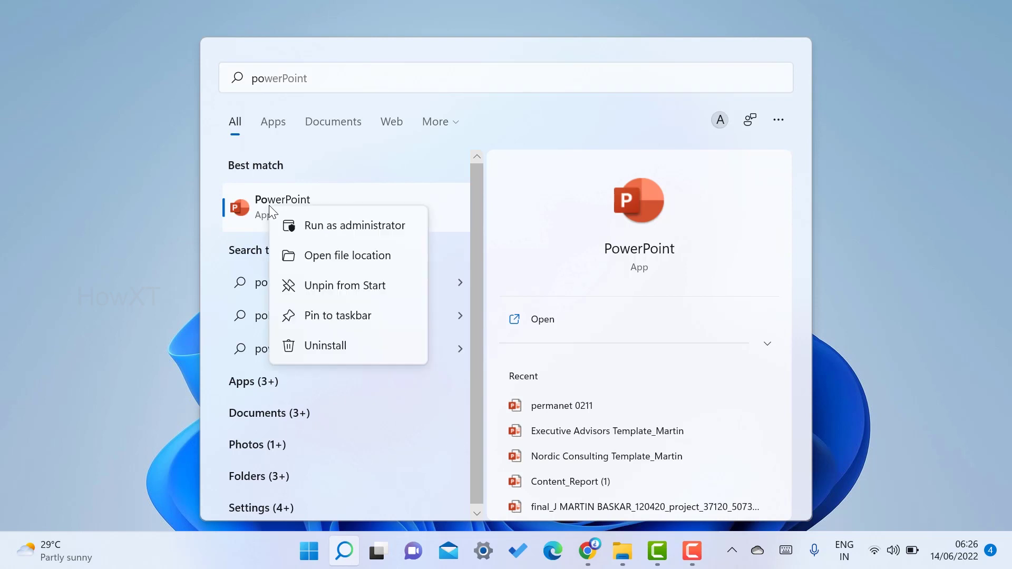
left_click(321, 226)
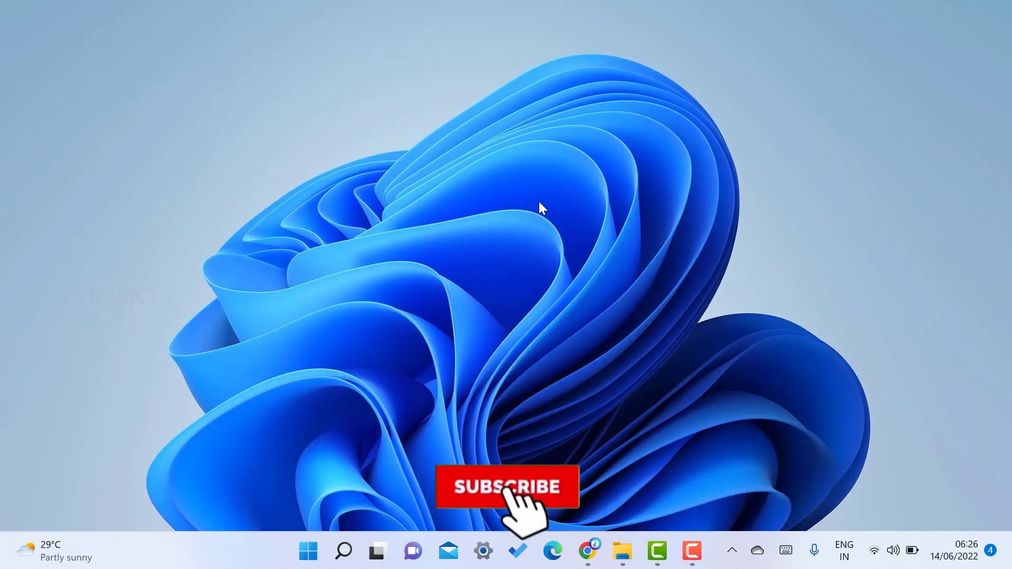
Open Settings and go to the Windows Update page via a 'wind' search
left_click(483, 551)
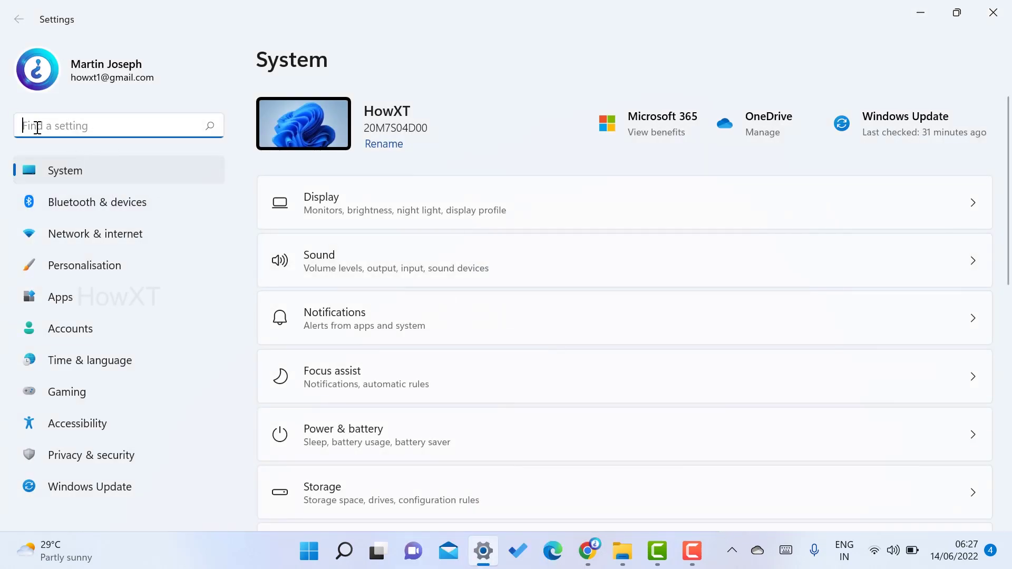
type("4")
key("BackSpace")
type("wind")
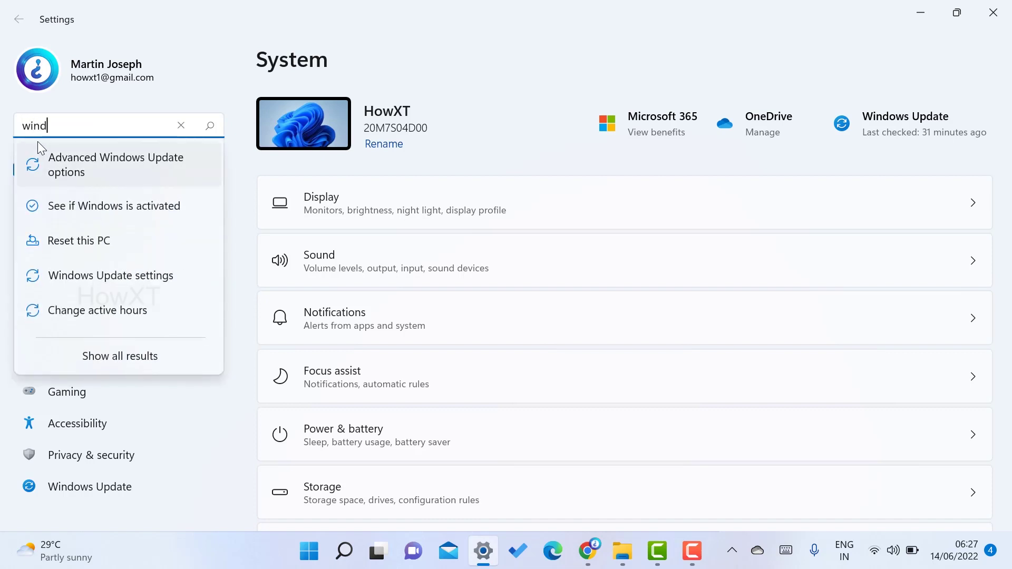
left_click(108, 278)
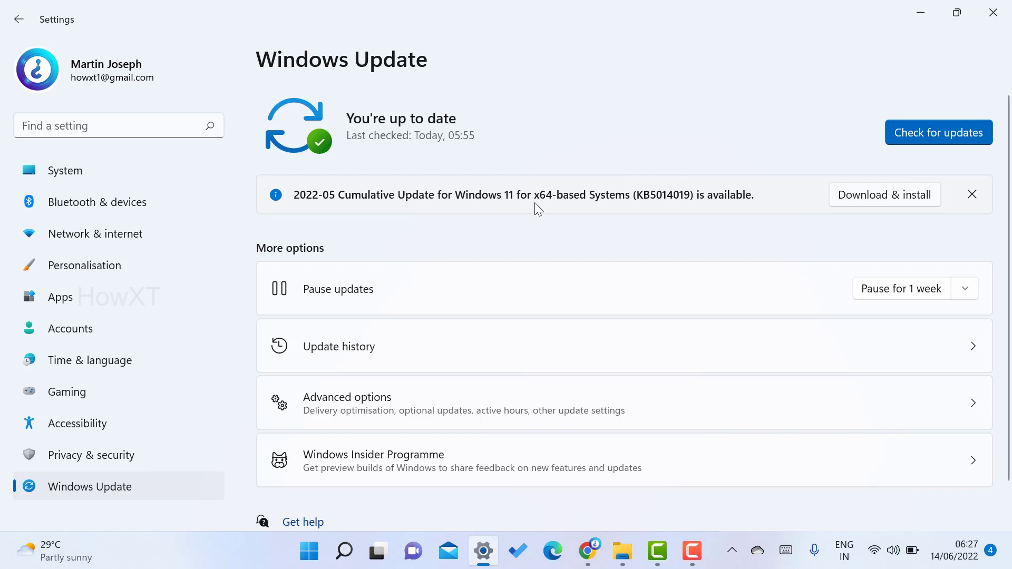
Review the Update history list, then return to the main Windows Update page
left_click(342, 350)
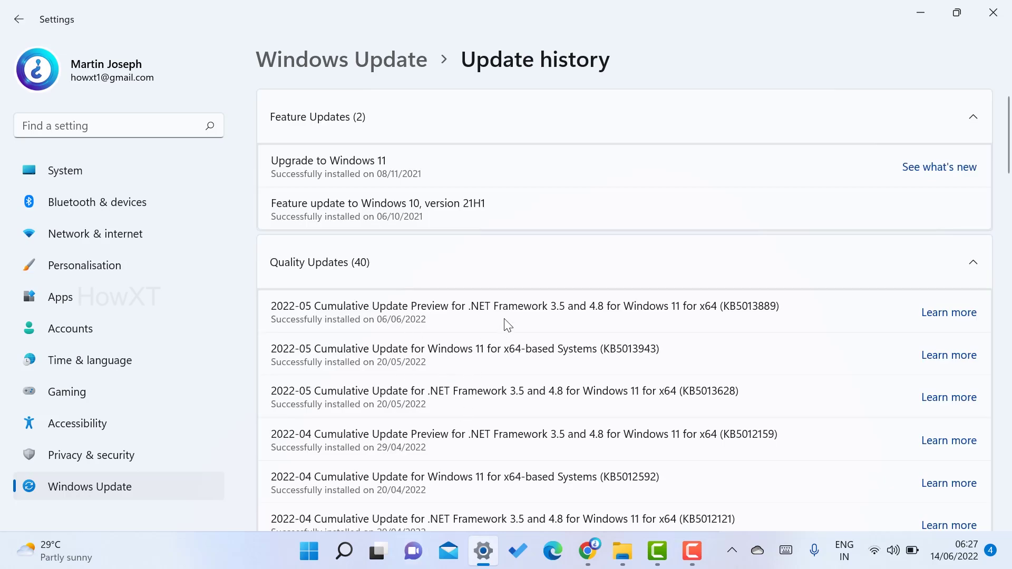
scroll(507, 326, "down", 4)
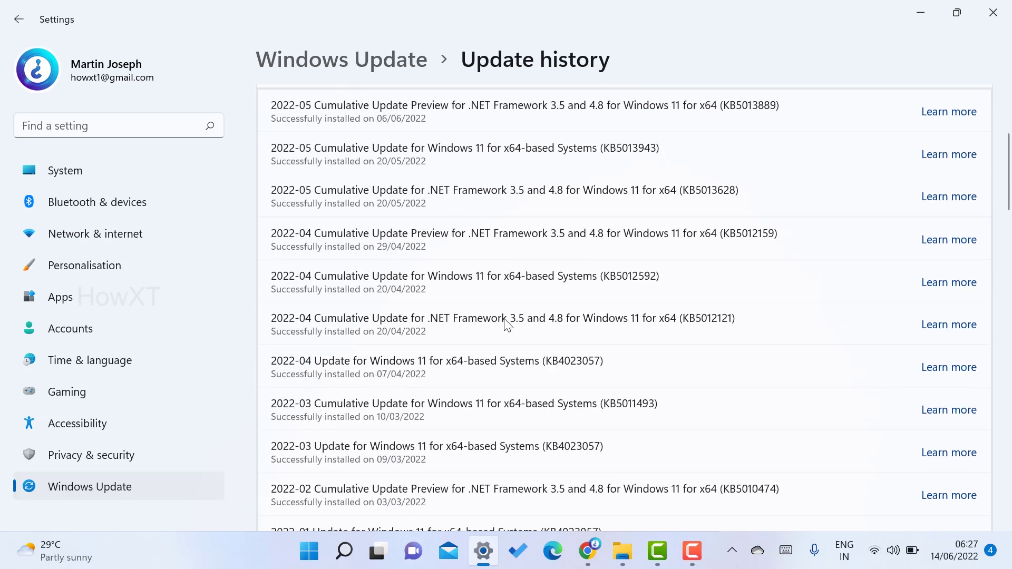
scroll(507, 325, "down", 5)
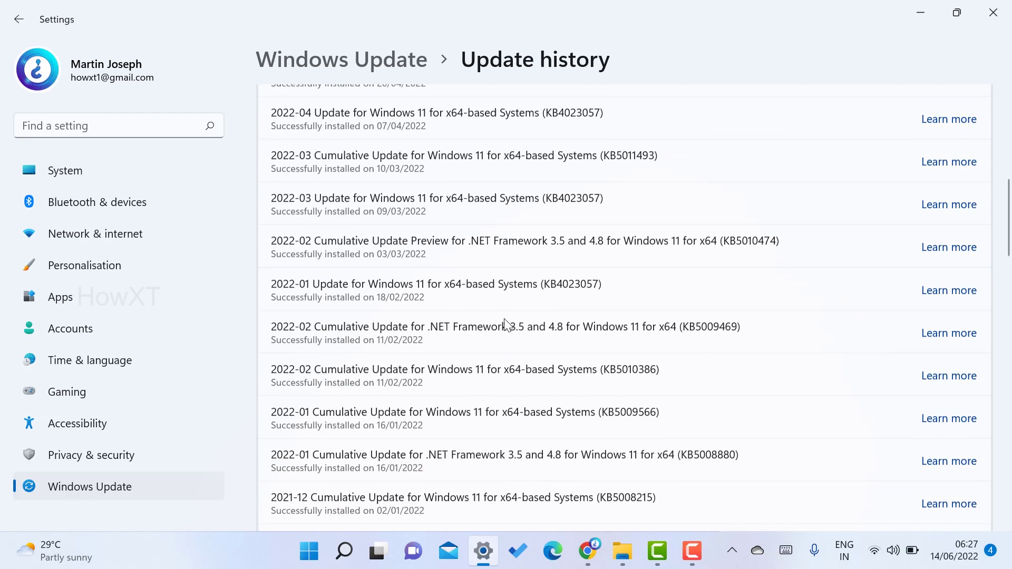
scroll(506, 323, "up", 9)
left_click(346, 61)
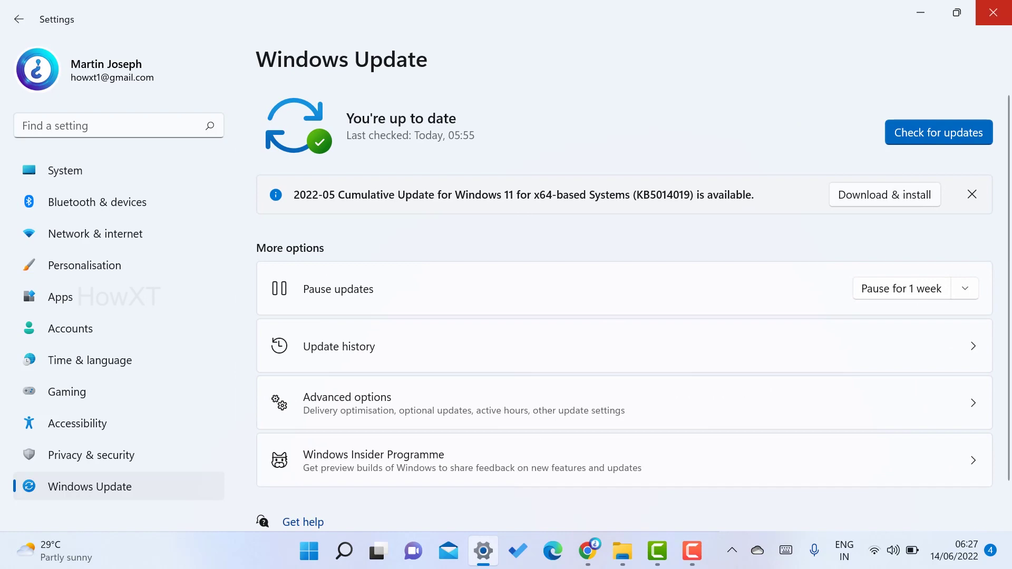
Close Settings and run appwiz.cpl from the Run dialog to open Programs and Features
left_click(994, 13)
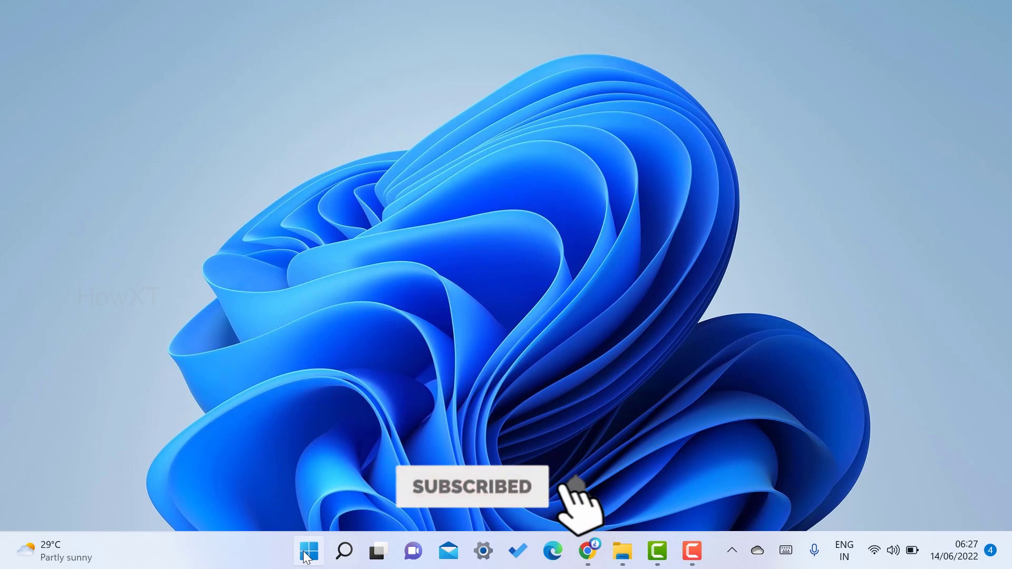
key("super")
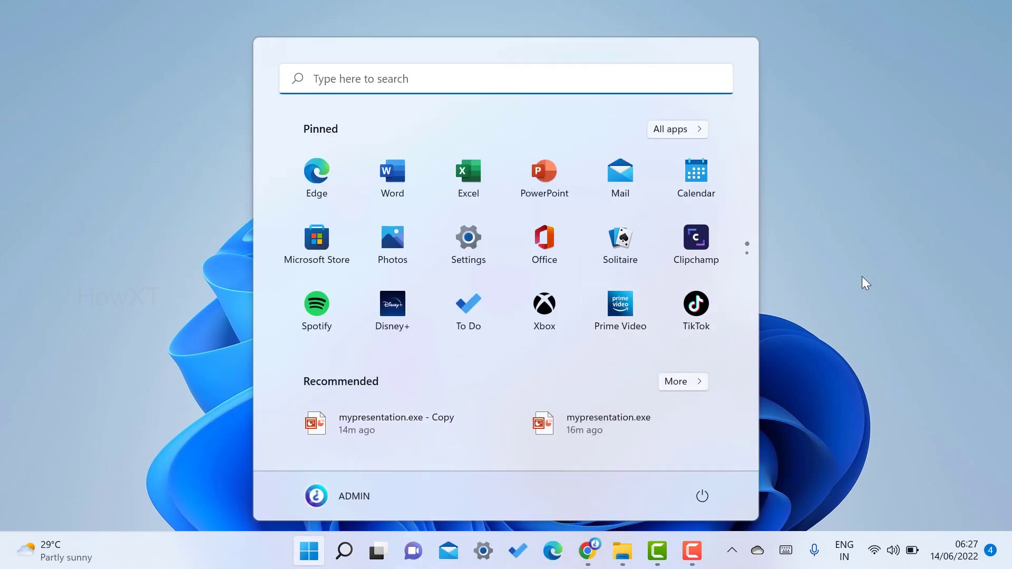
type("run")
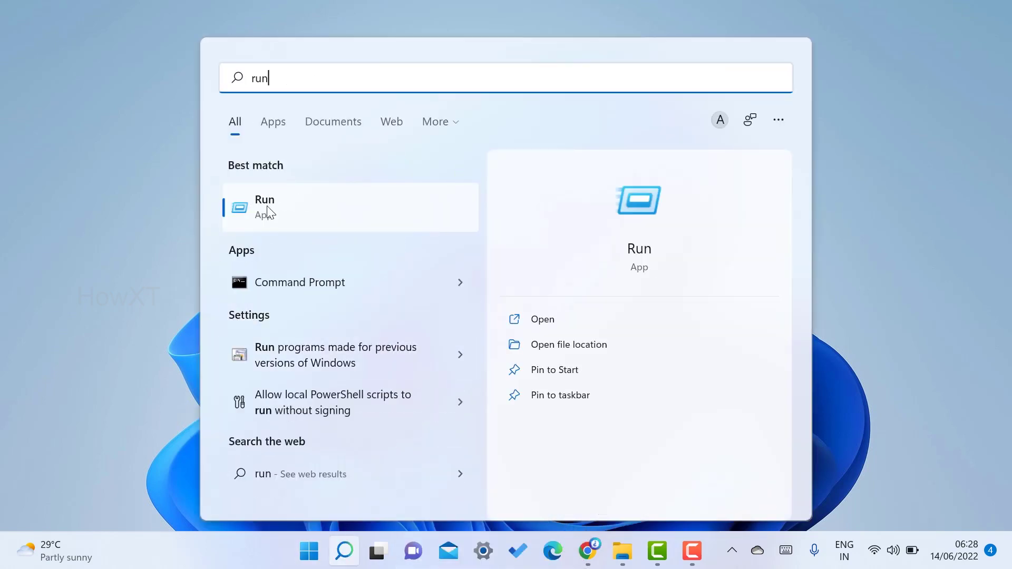
left_click(277, 214)
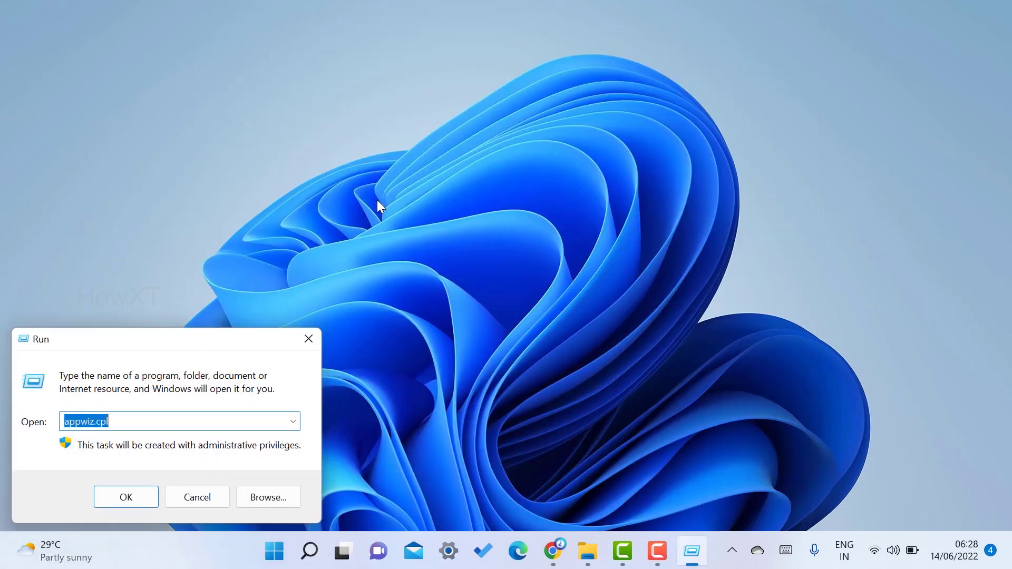
left_click_drag(156, 343, 345, 202)
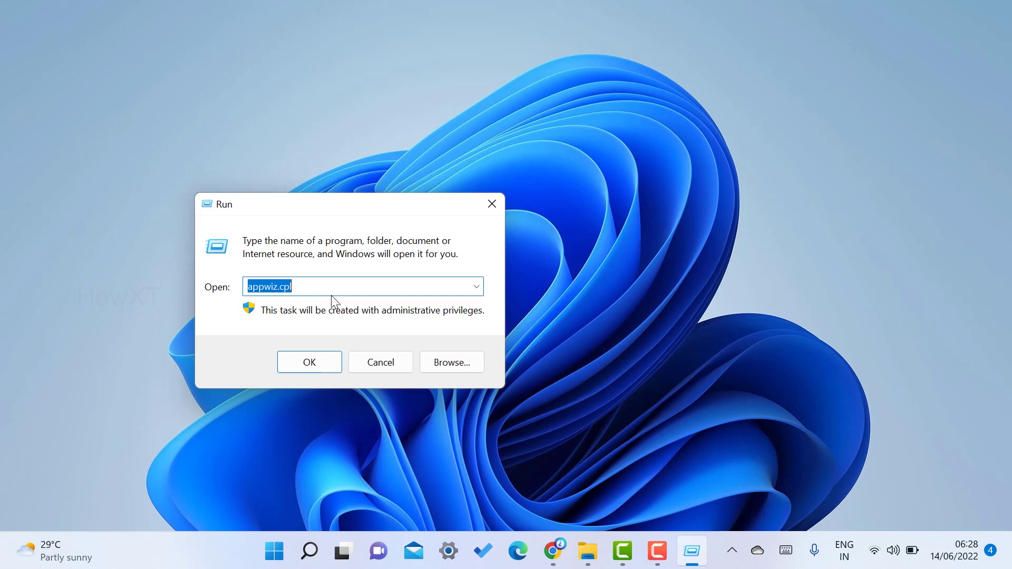
left_click(315, 360)
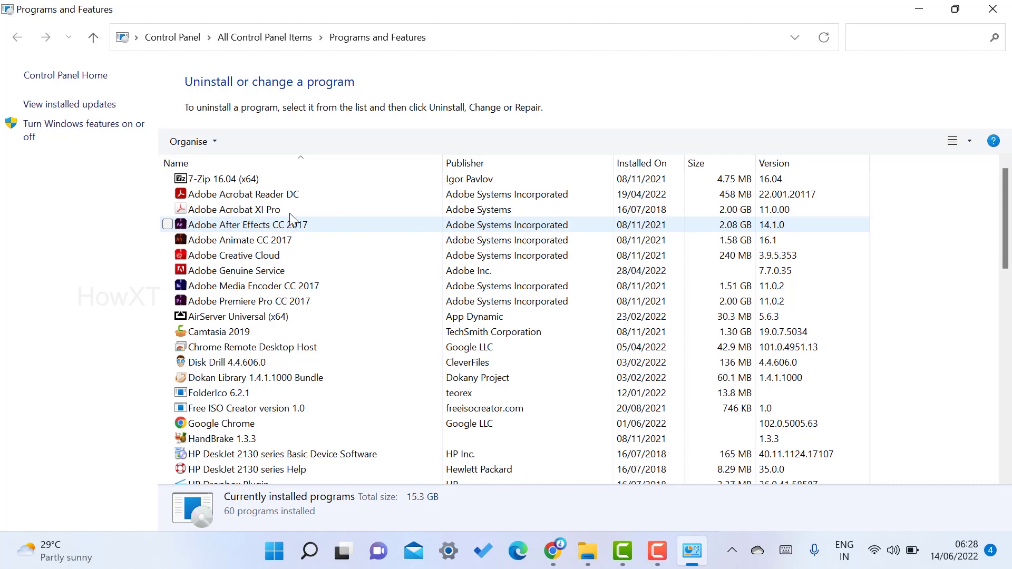
Select Microsoft Office LTSC Professional Plus 2021 and show its context options
scroll(279, 337, "down", 2)
scroll(279, 337, "down", 4)
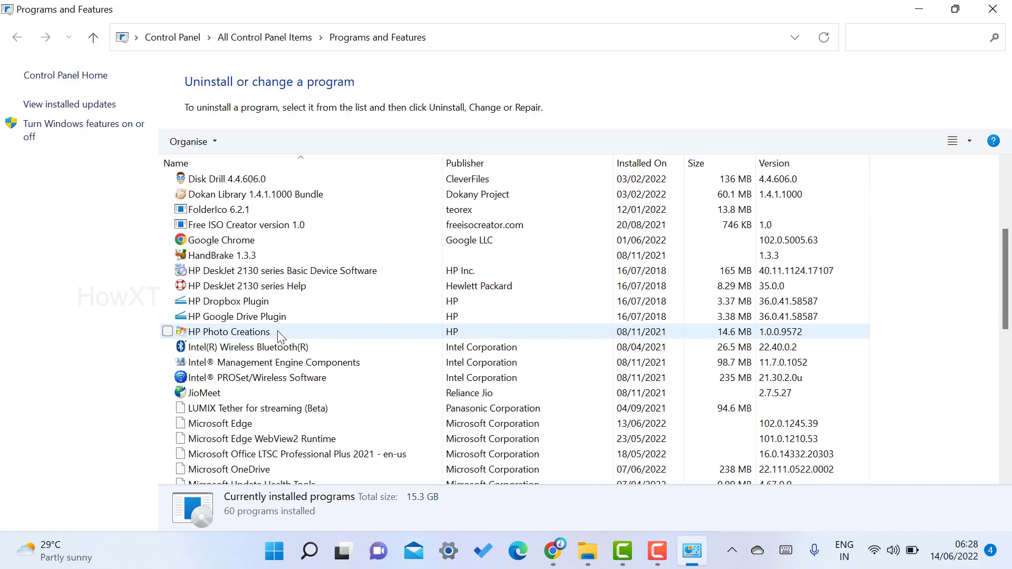
scroll(279, 337, "down", 3)
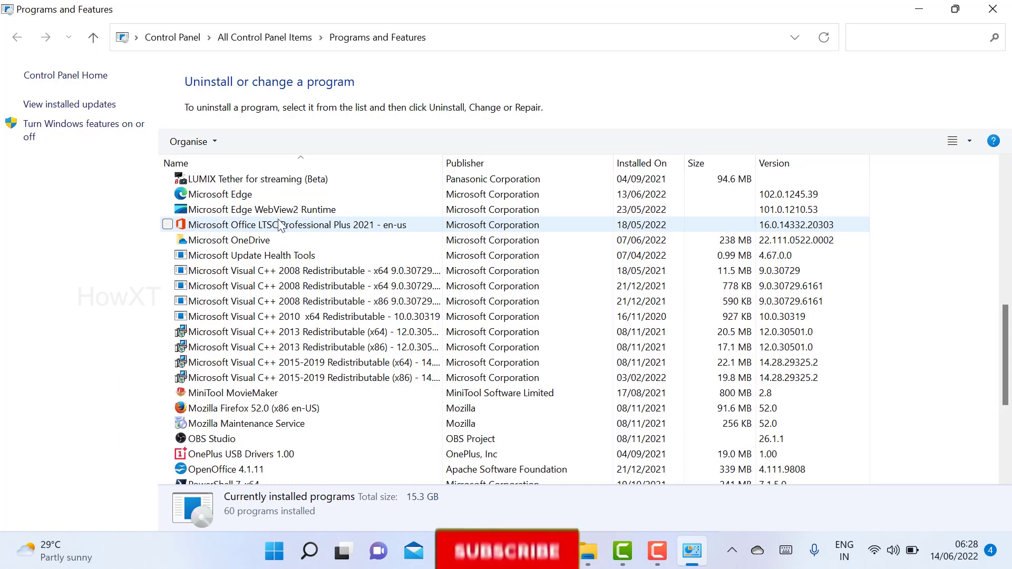
left_click(248, 226)
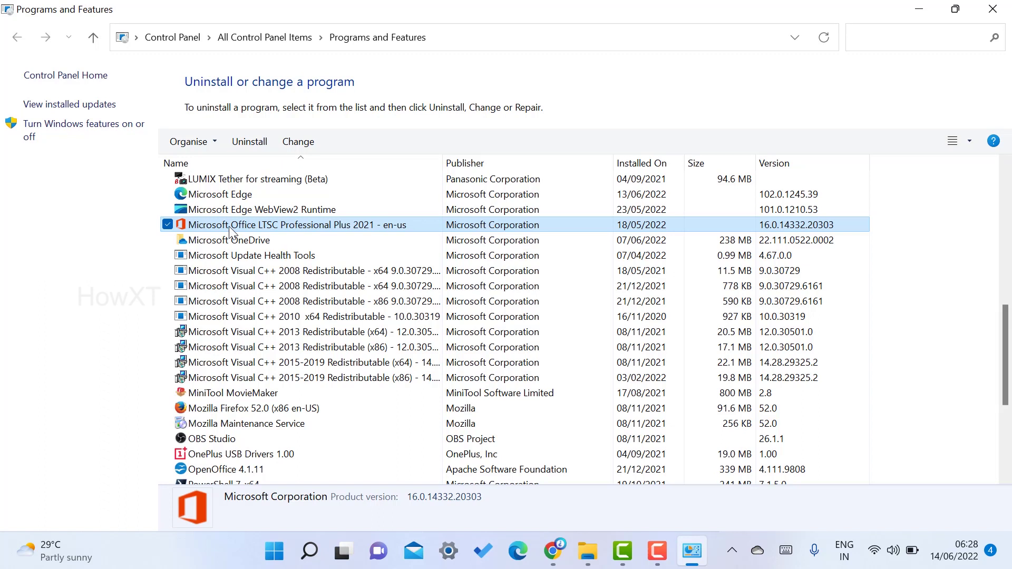
right_click(230, 231)
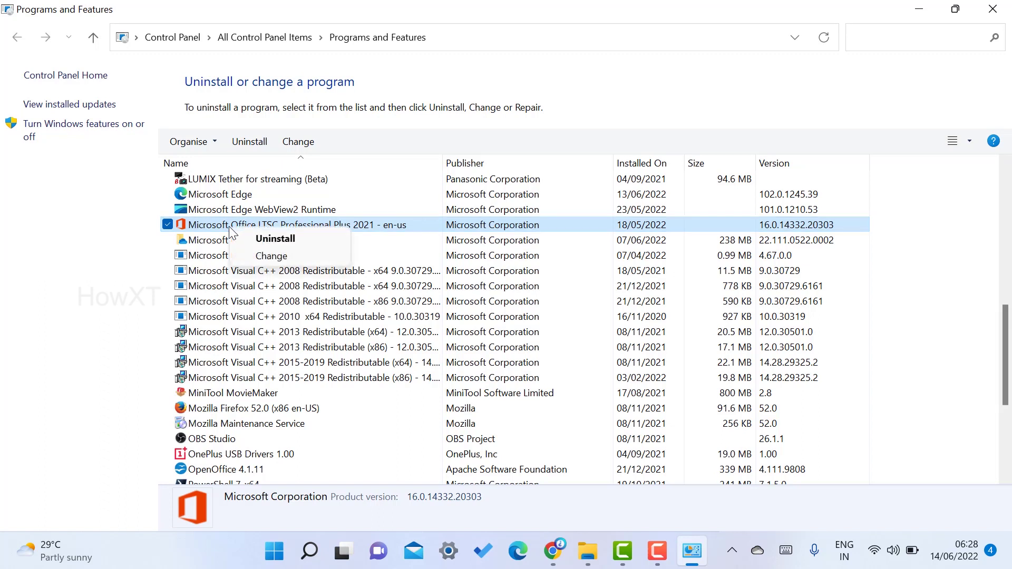
Open the Office repair dialog with Quick Repair selected, then cancel it
left_click(271, 256)
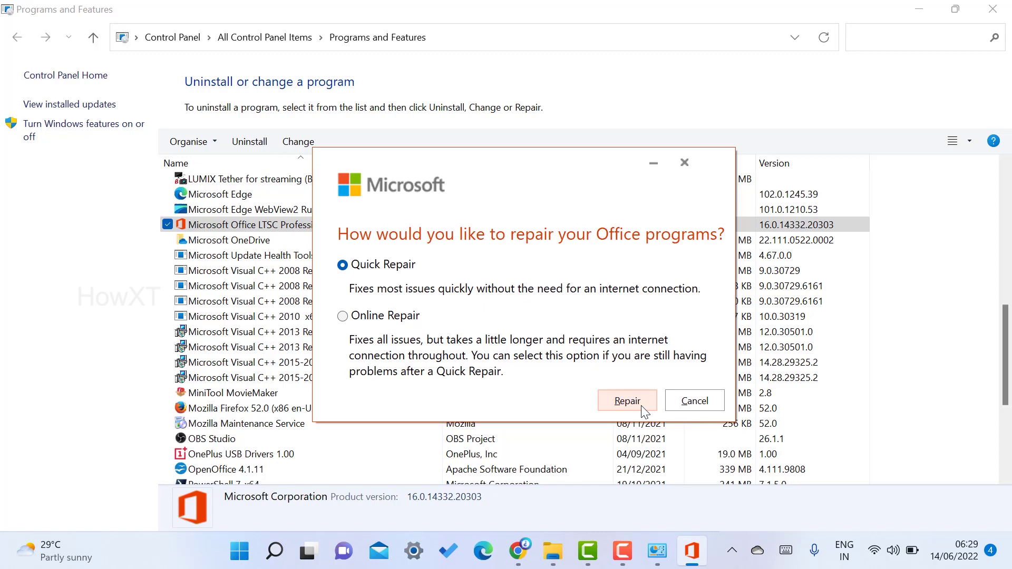
left_click(692, 405)
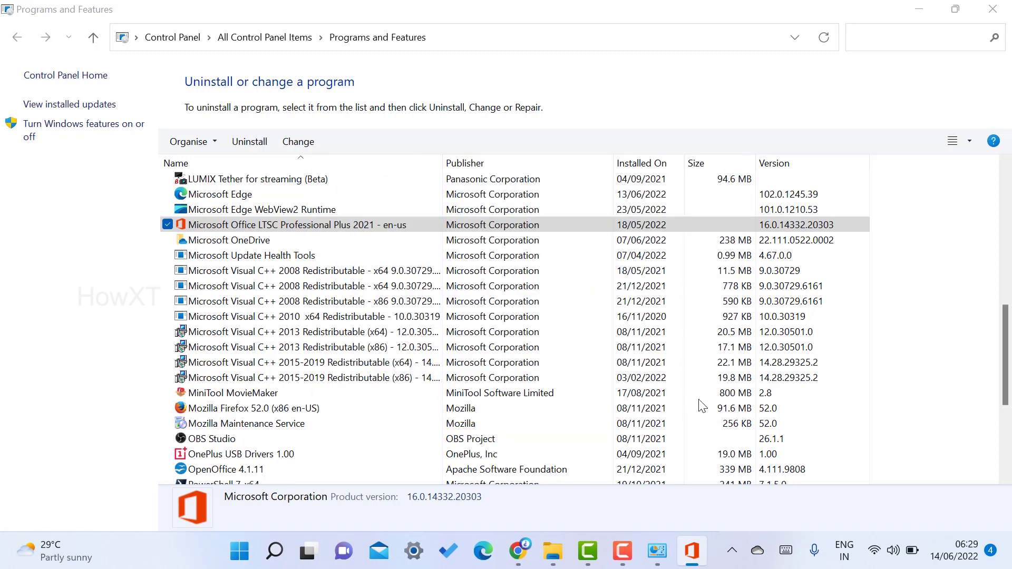
Close Programs and Features and relaunch PowerPoint from its pinned Start tile
left_click(994, 9)
key("super")
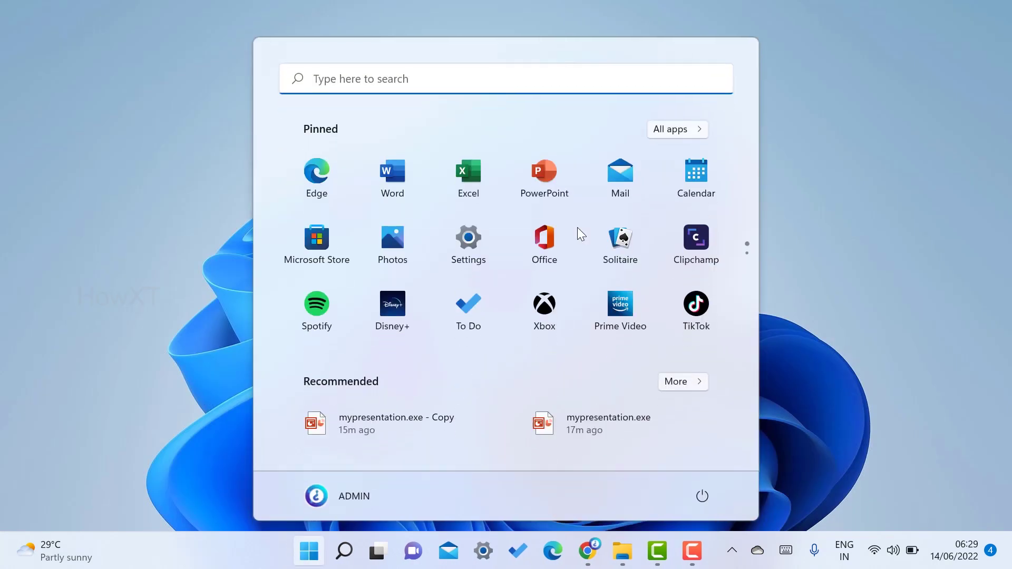
left_click(560, 179)
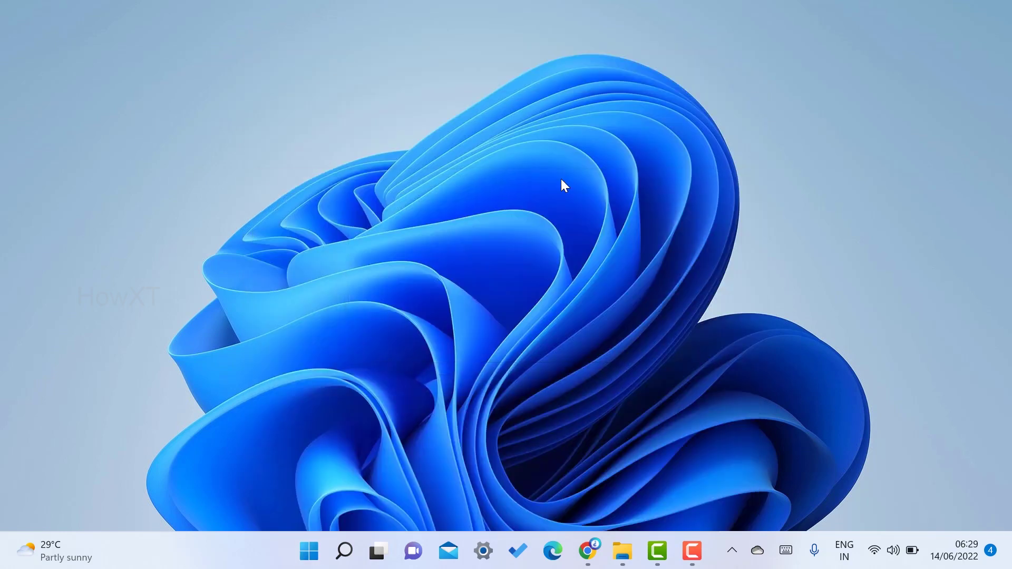